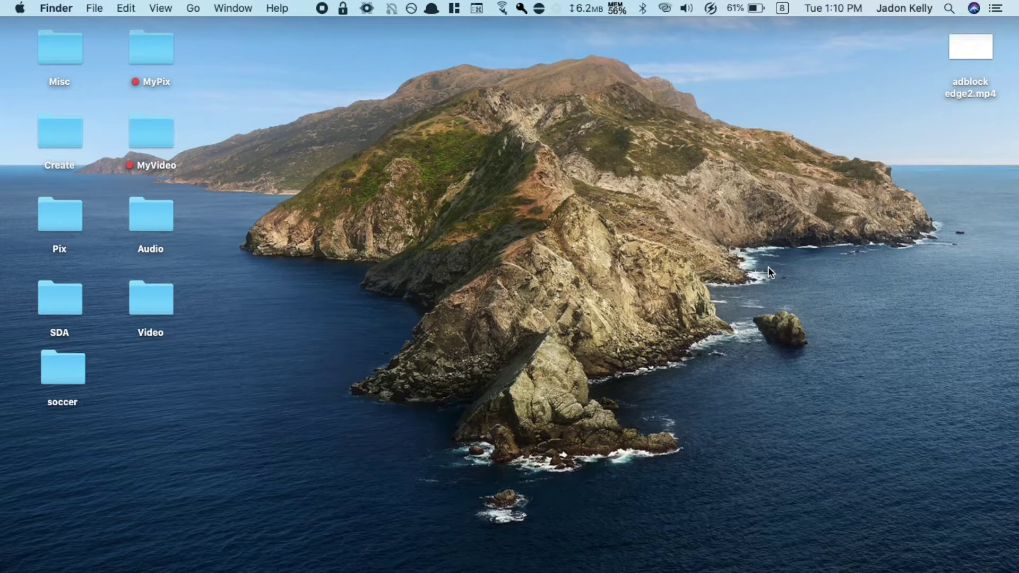
Launch Edge and go to the Extensions page listing AdBlock and Adblock Plus.
mouse_move(902, 557)
click(860, 557)
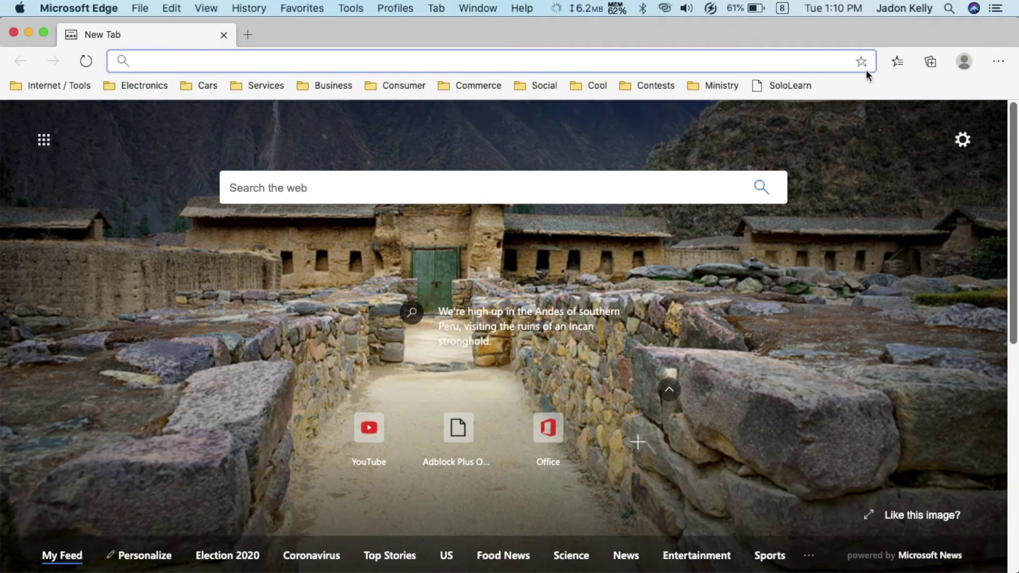
click(997, 62)
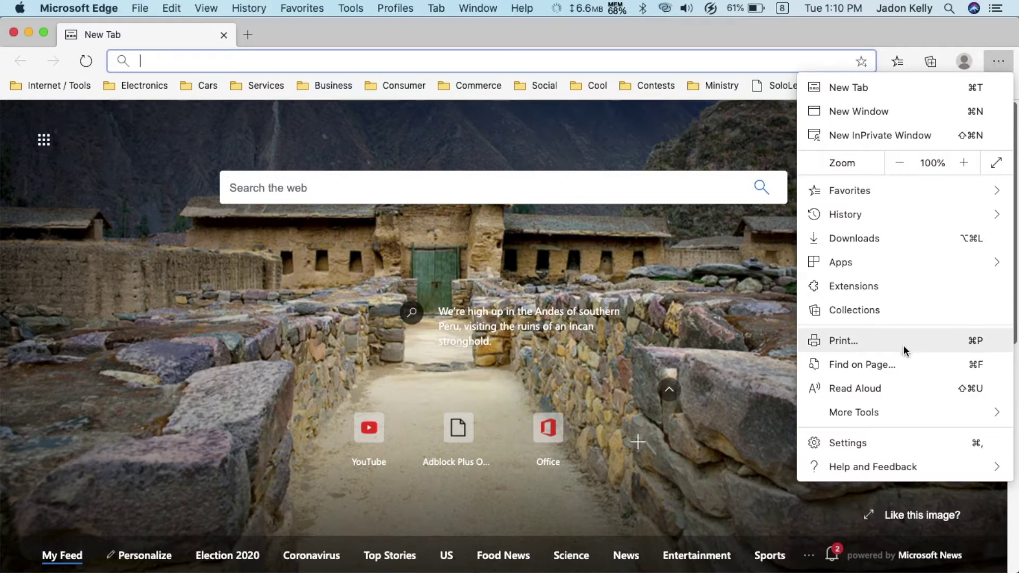
click(900, 281)
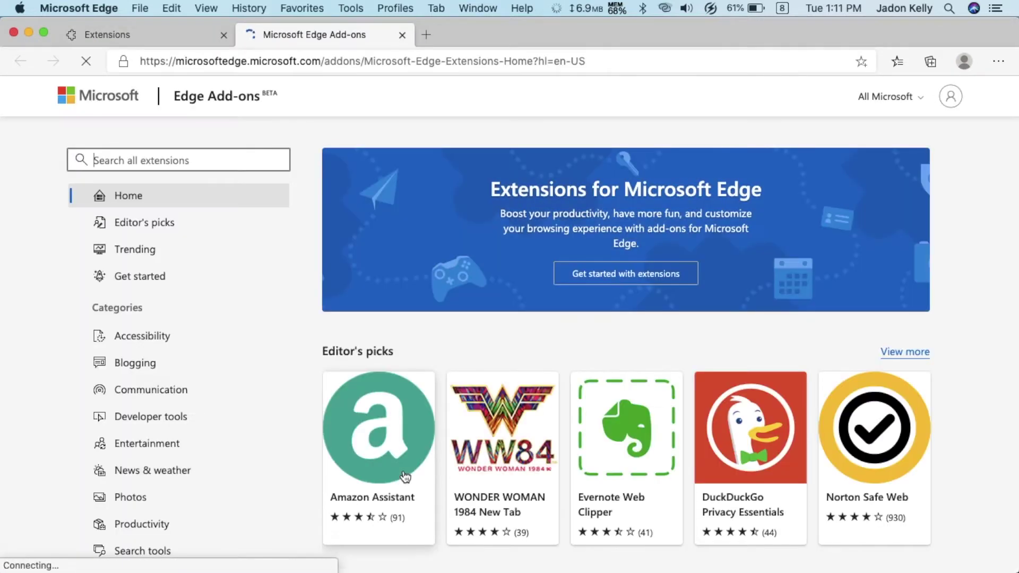
Search the store for 'adblock', load more results, and begin installing AdGuard AdBlocker from its page.
text(ad)
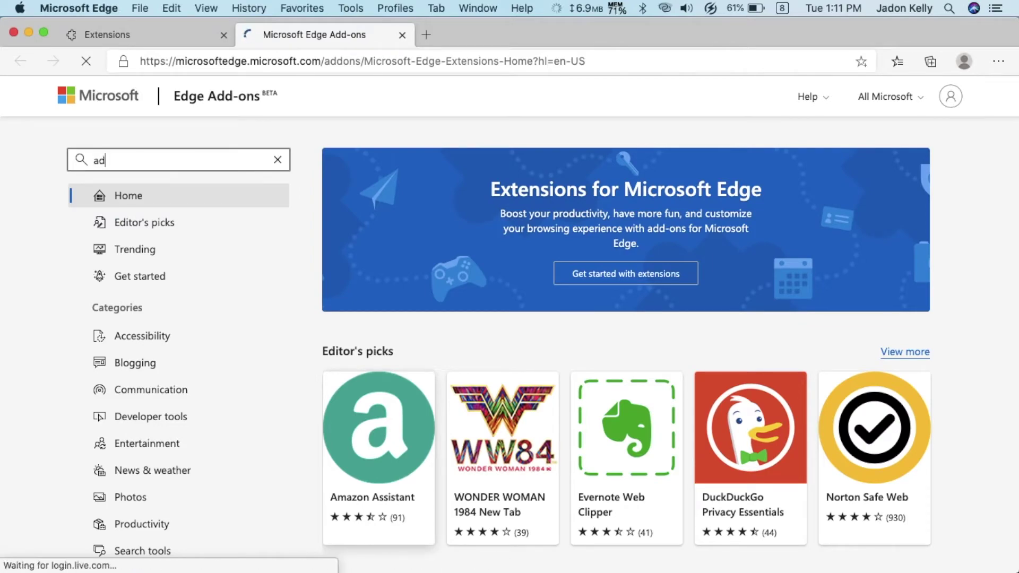
text(block)
key(Return)
scroll(635, 255, down, 2)
scroll(635, 255, down, 15)
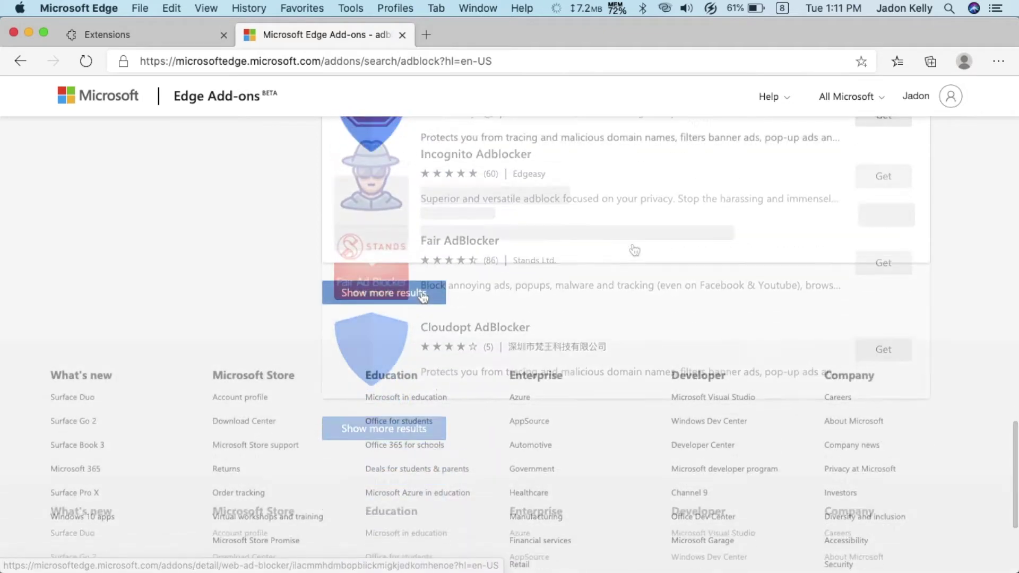
click(424, 295)
scroll(421, 287, down, 6)
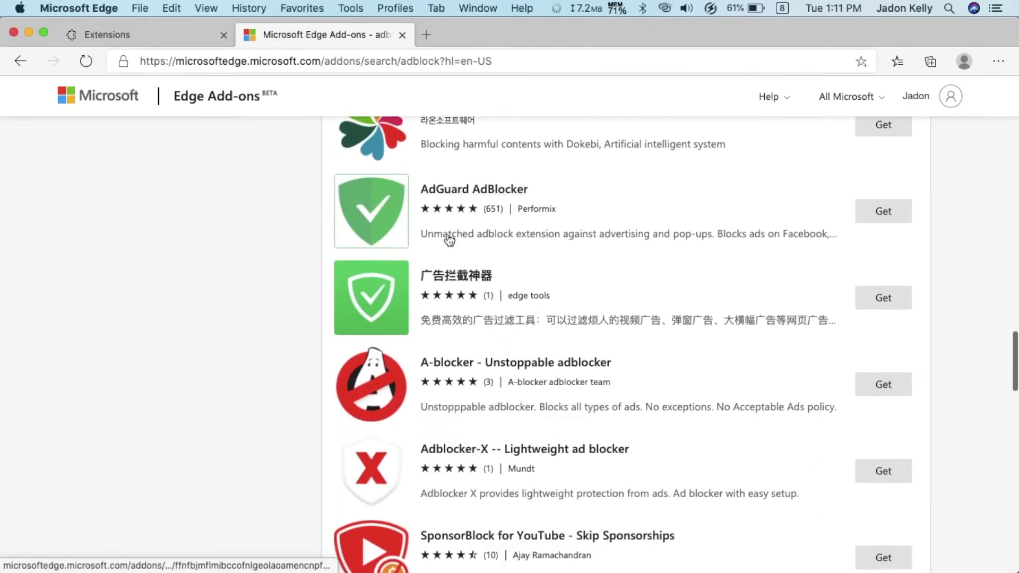
click(524, 195)
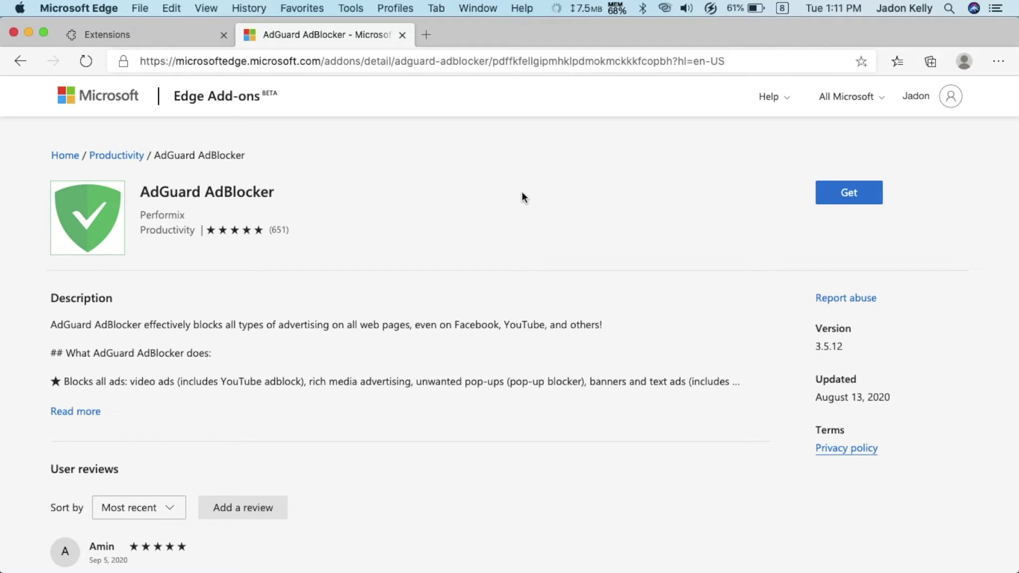
click(852, 190)
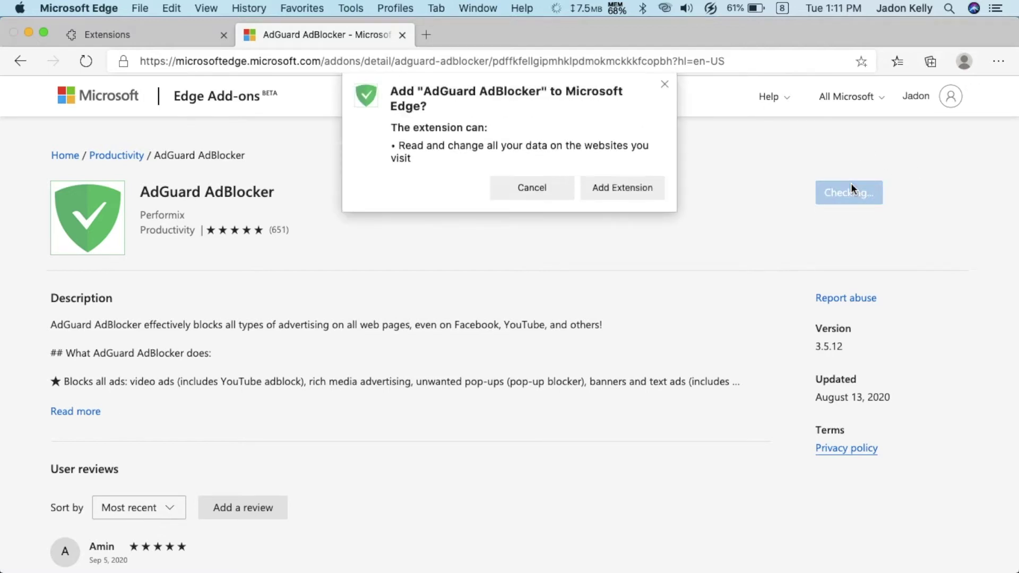
Confirm Add Extension so AdGuard AdBlocker installs and its Configure AdGuard page opens.
click(609, 180)
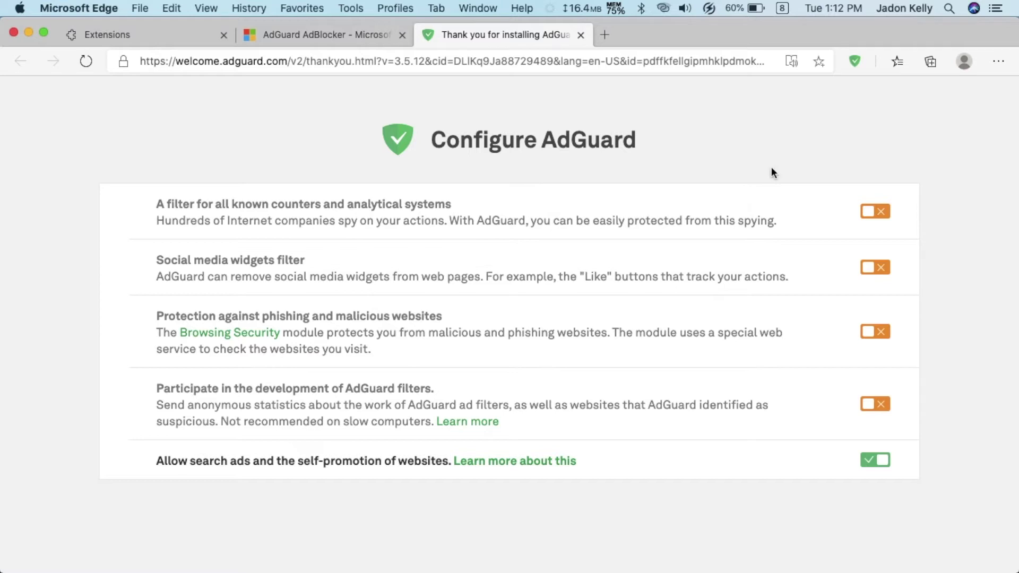
Enable the analytics, social media widget and phishing filters; disable allowing search ads and self-promotion.
click(882, 215)
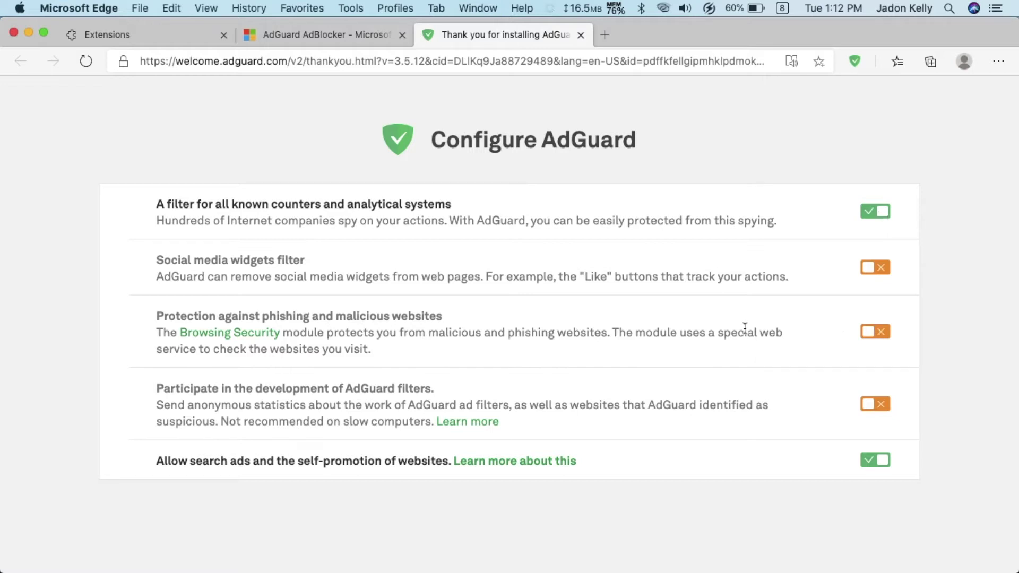
click(882, 272)
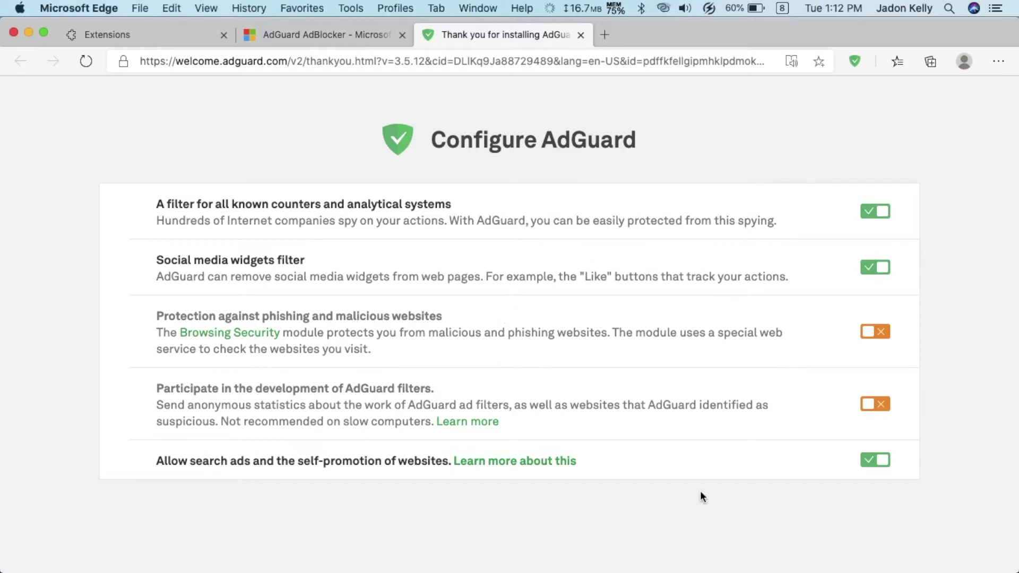
click(877, 331)
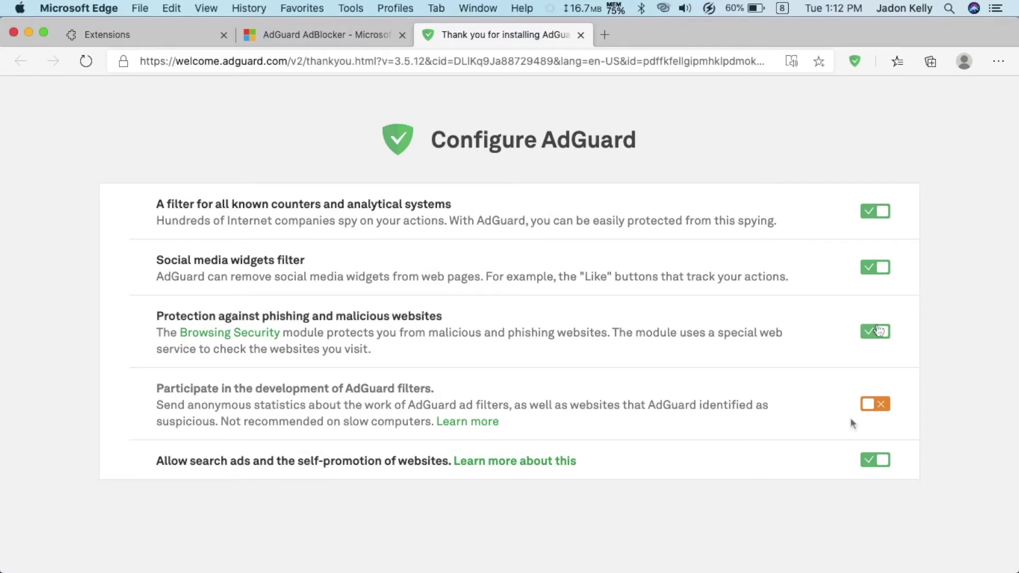
scroll(850, 418, down, 3)
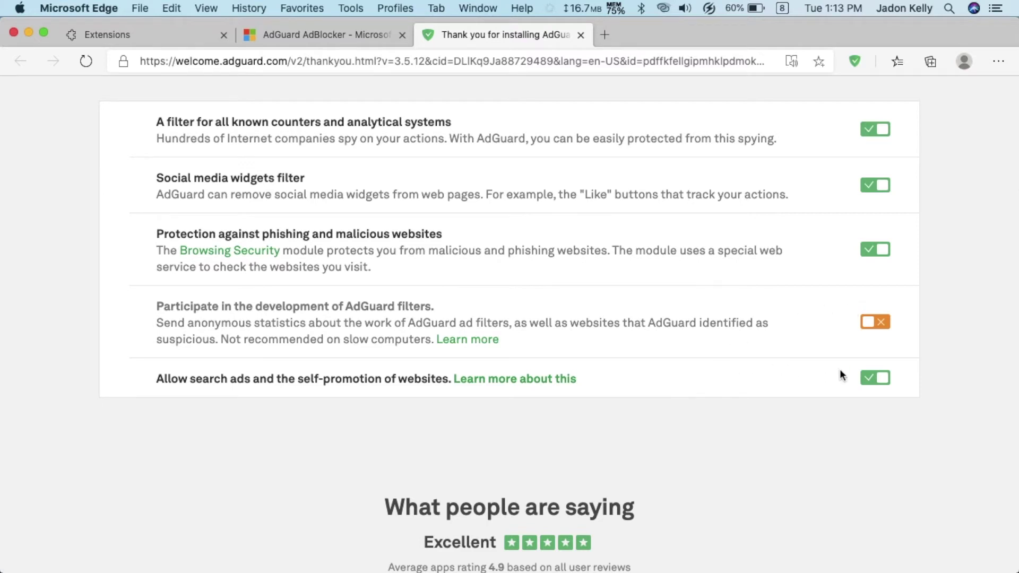
click(884, 382)
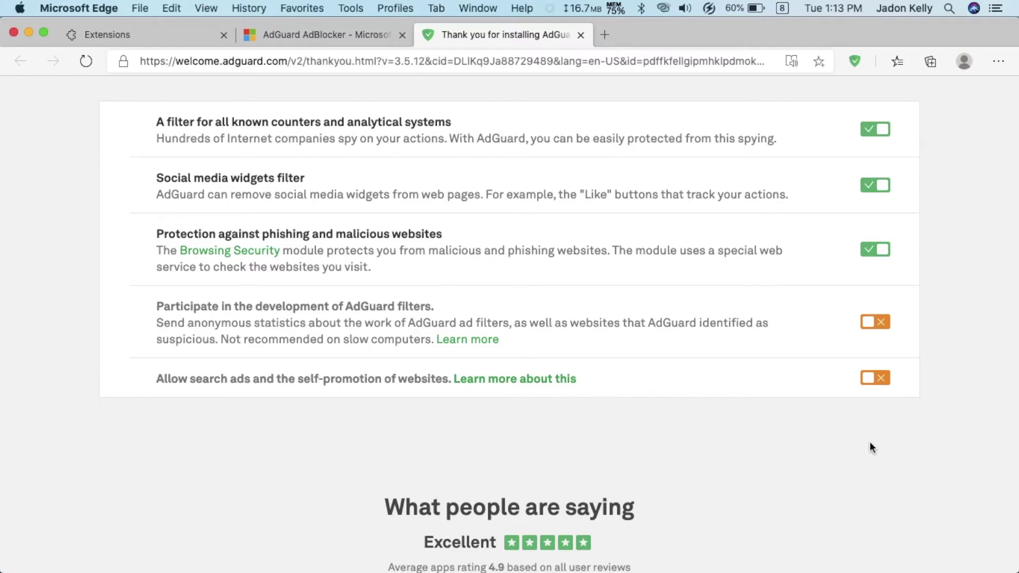
scroll(870, 443, down, 20)
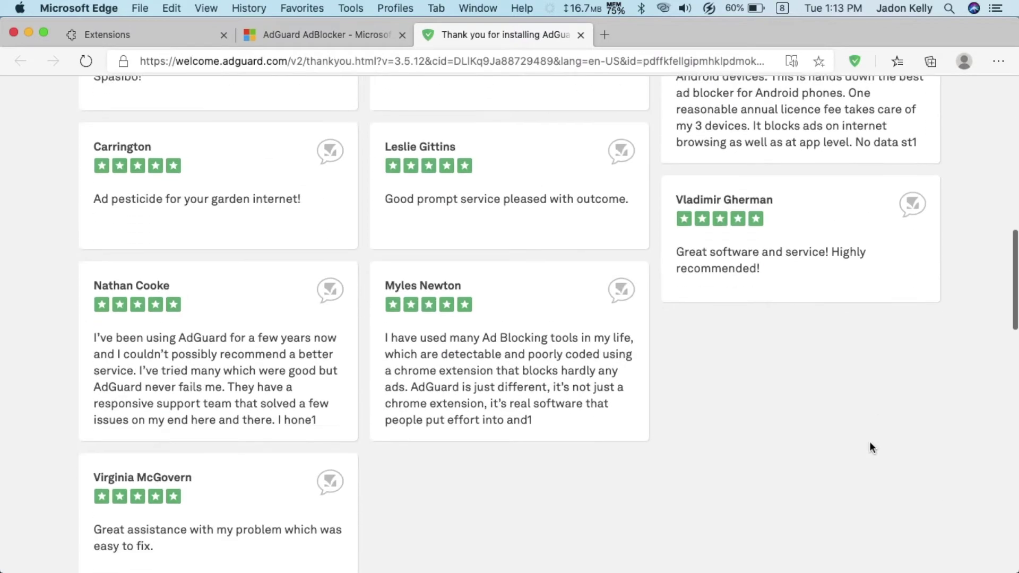
scroll(870, 443, up, 3)
scroll(870, 443, down, 5)
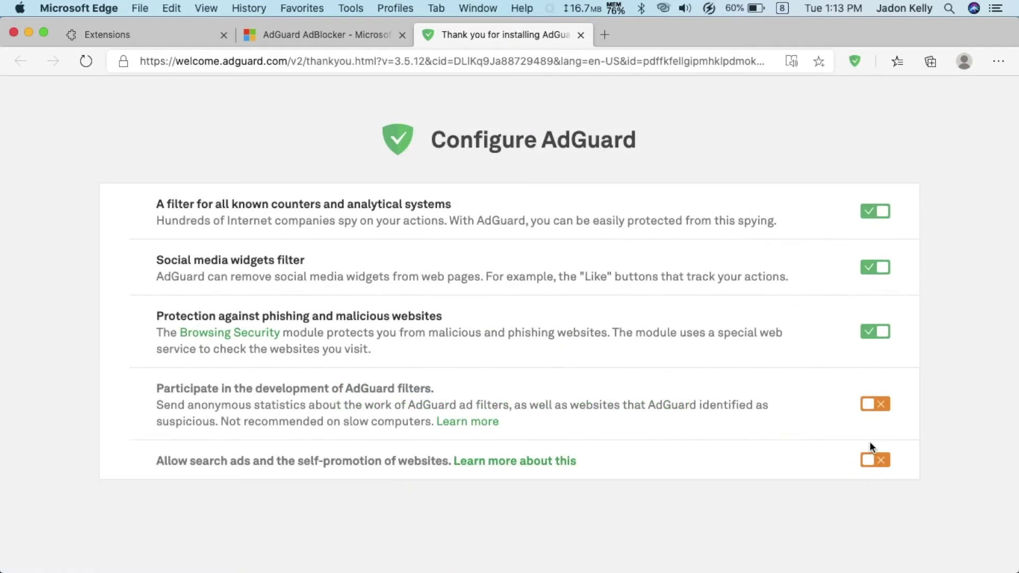
click(855, 62)
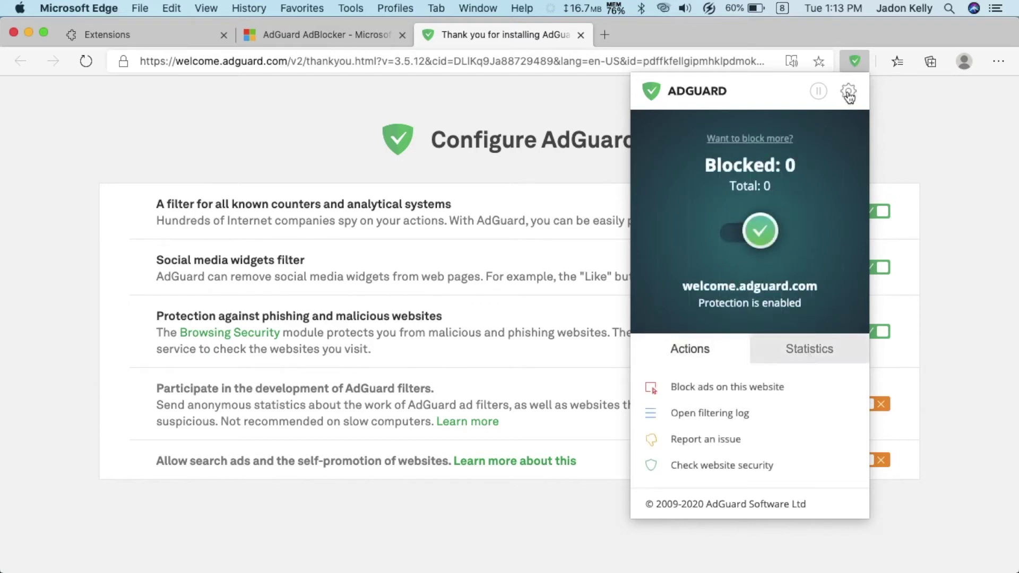
click(942, 133)
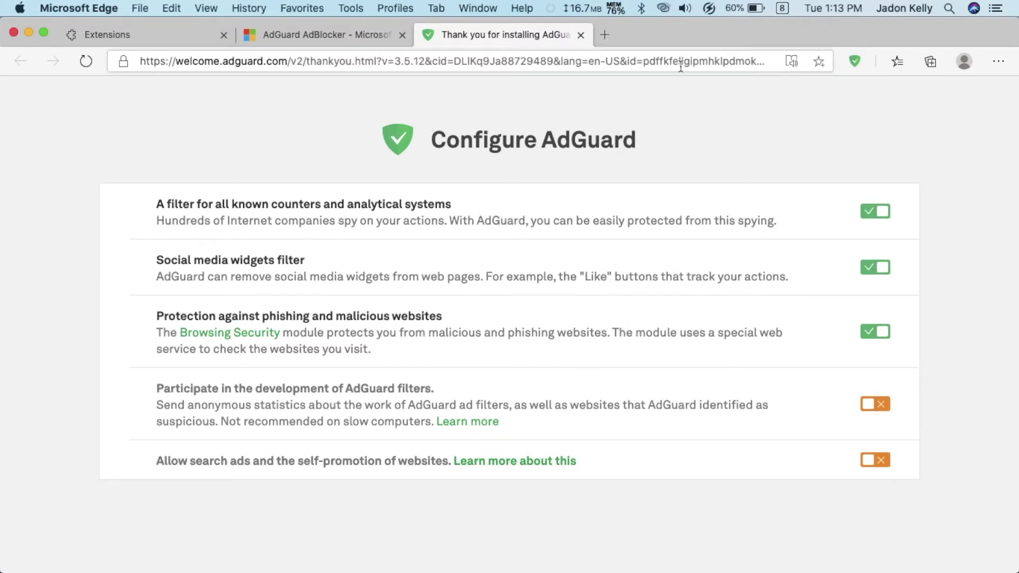
Replace the current address with youtube.com and load YouTube.
click(223, 35)
click(224, 35)
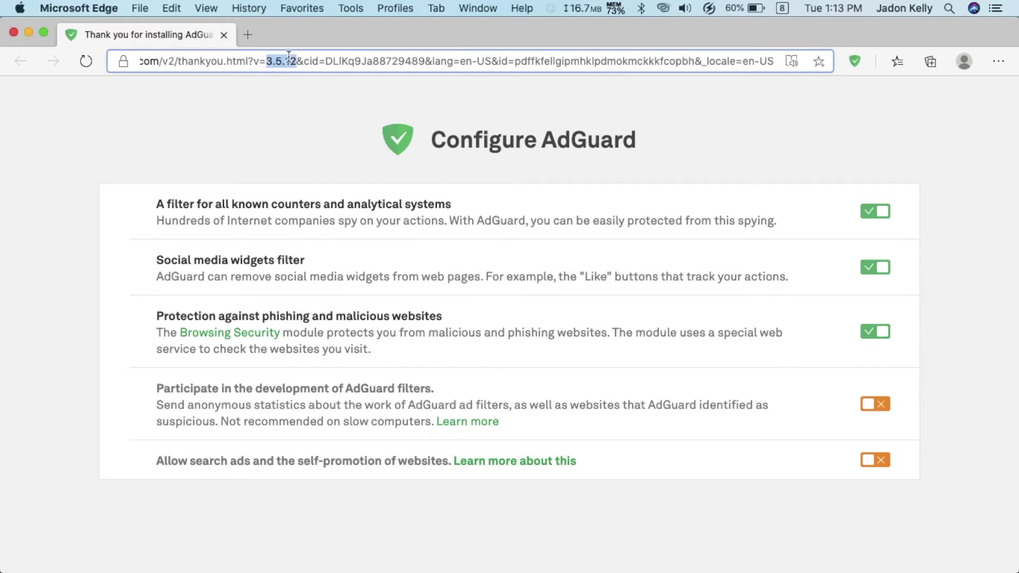
triple_click(289, 56)
key(BackSpace)
text(youtube.com)
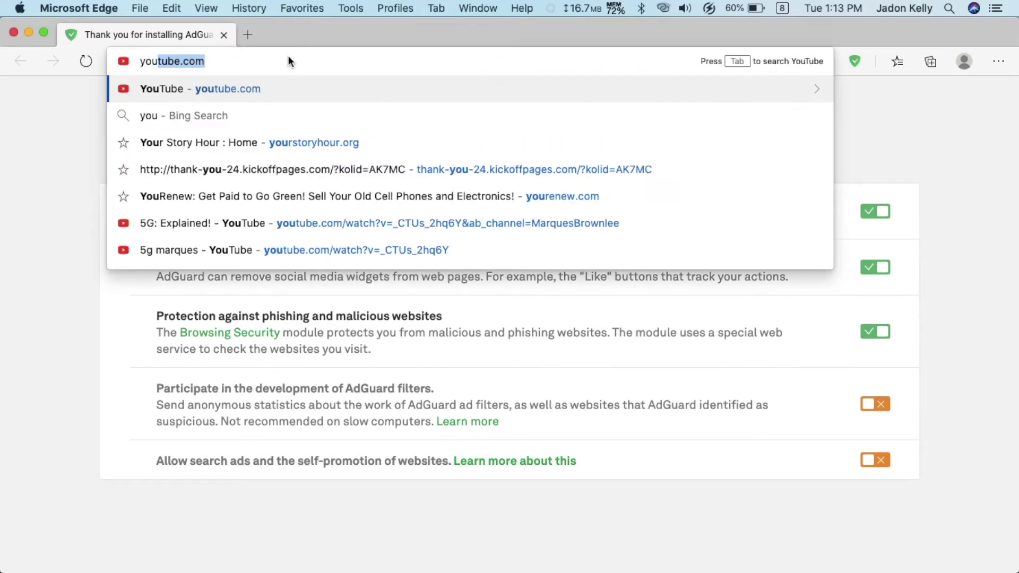
key(Return)
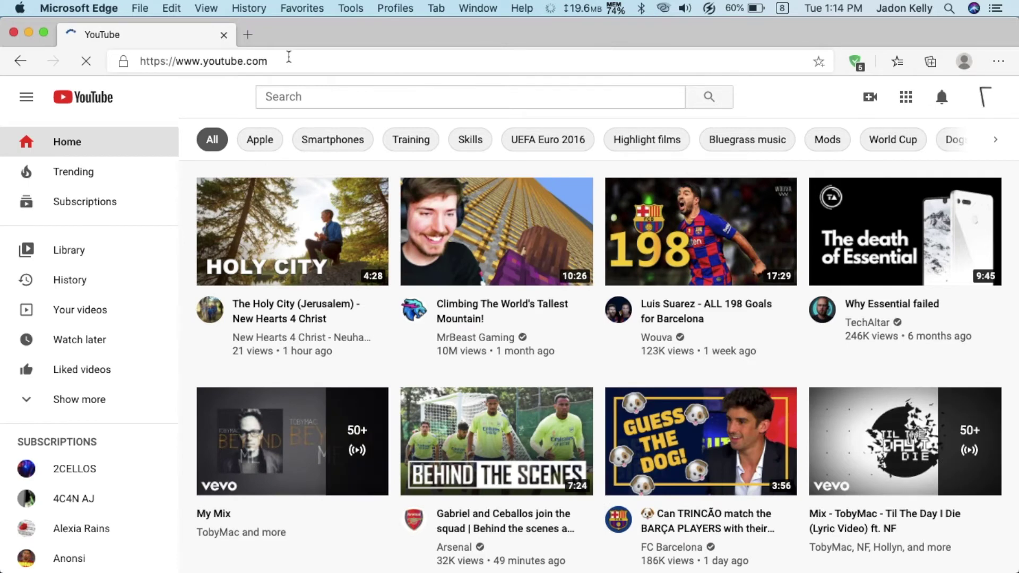
Open the 5G: Explained! video with an ad-free Up next list, then view AdGuard's 21-blocked panel.
click(315, 103)
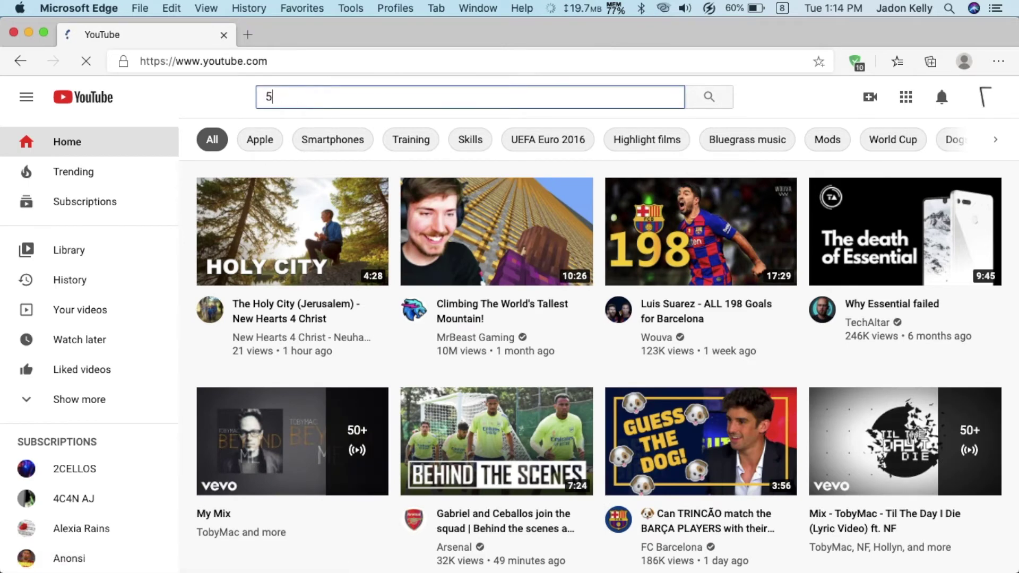
text(g b)
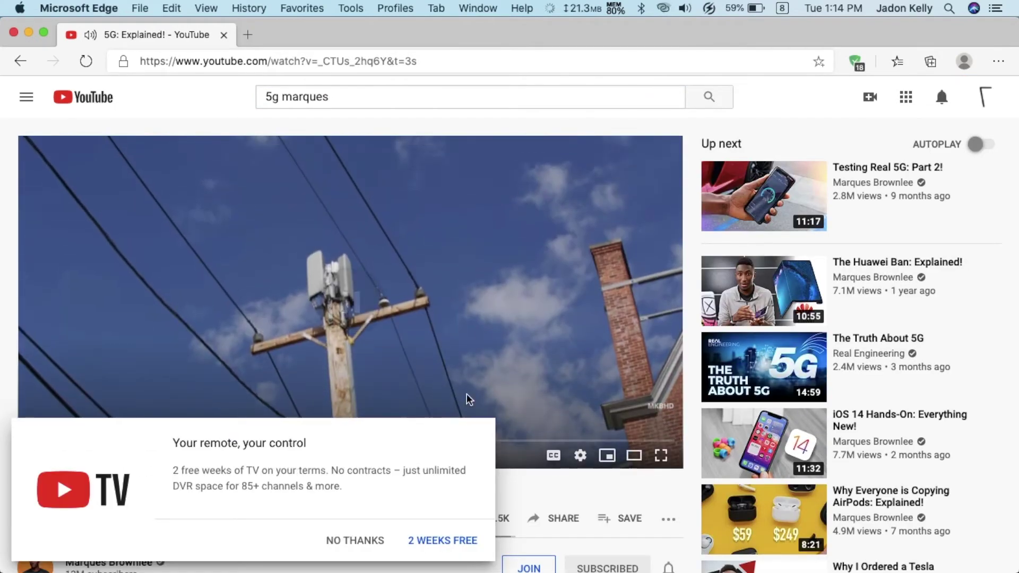
click(354, 541)
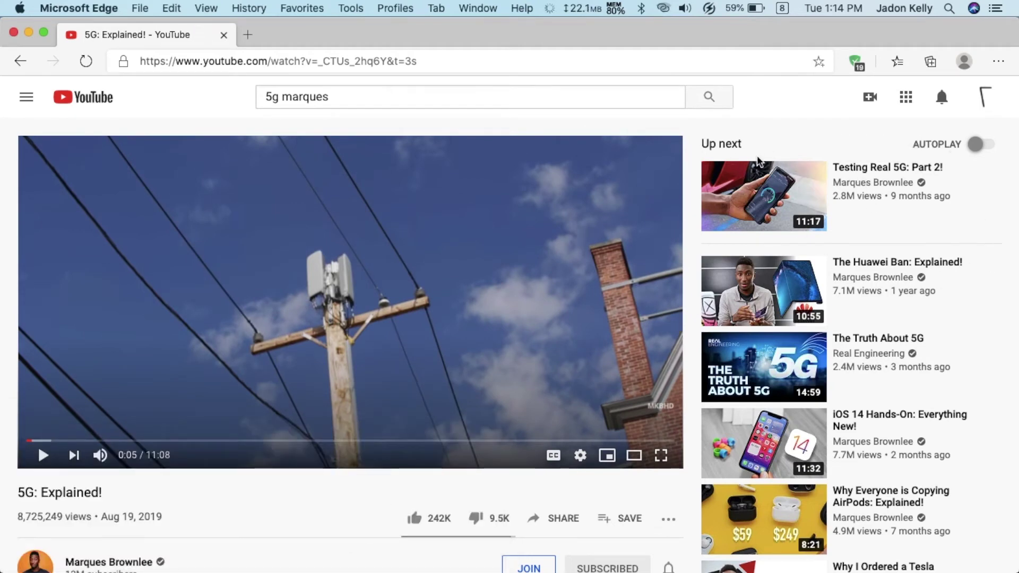
scroll(531, 233, down, 3)
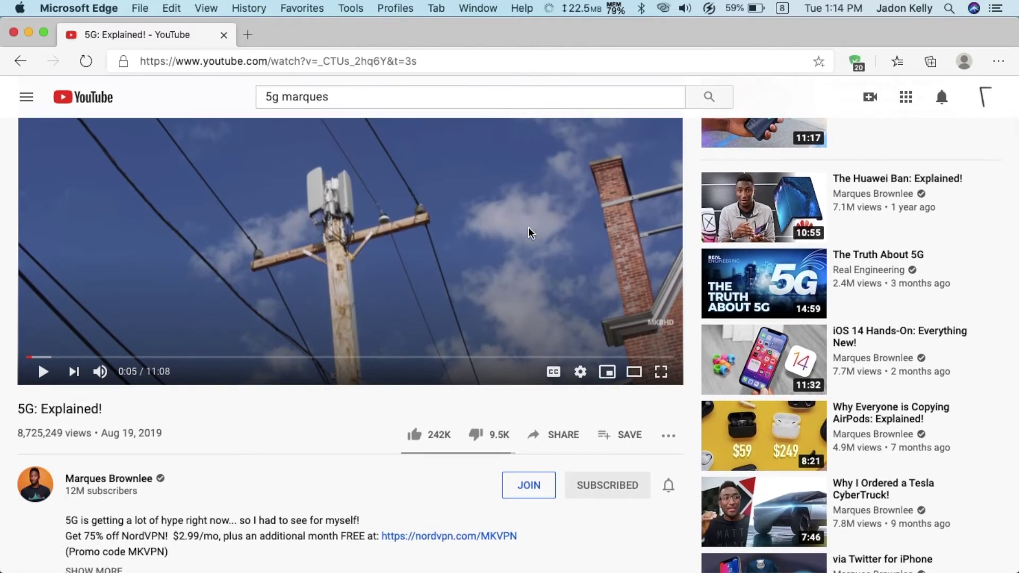
scroll(524, 244, up, 3)
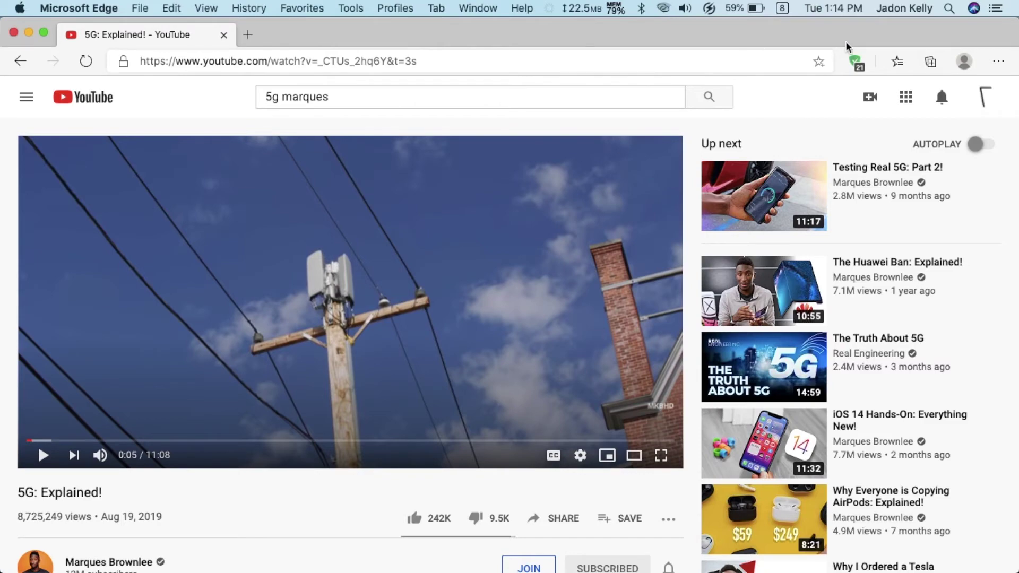
click(855, 61)
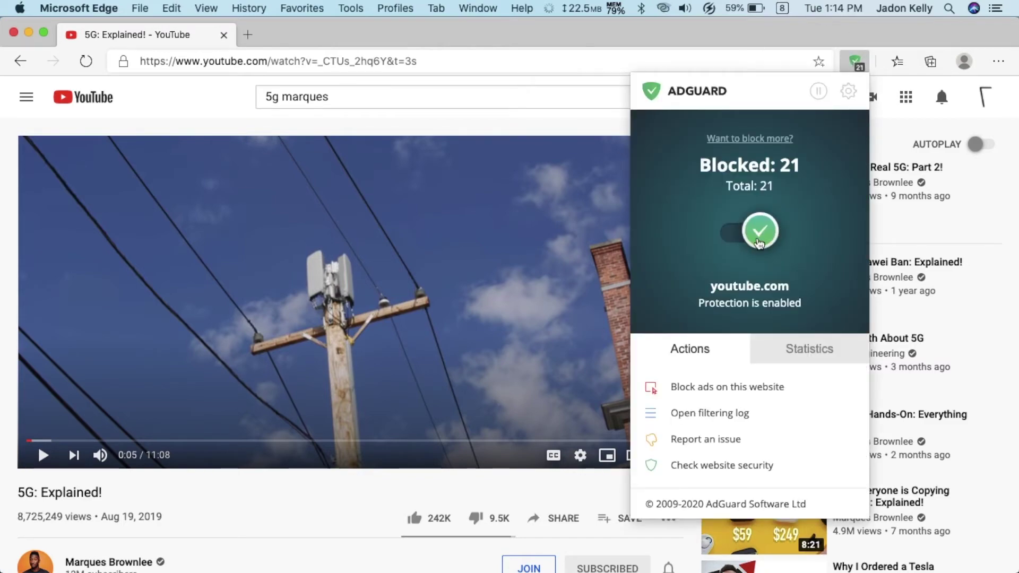
Turn off AdGuard protection for youtube.com and rerun the '5g marques' search from history.
click(760, 232)
click(80, 101)
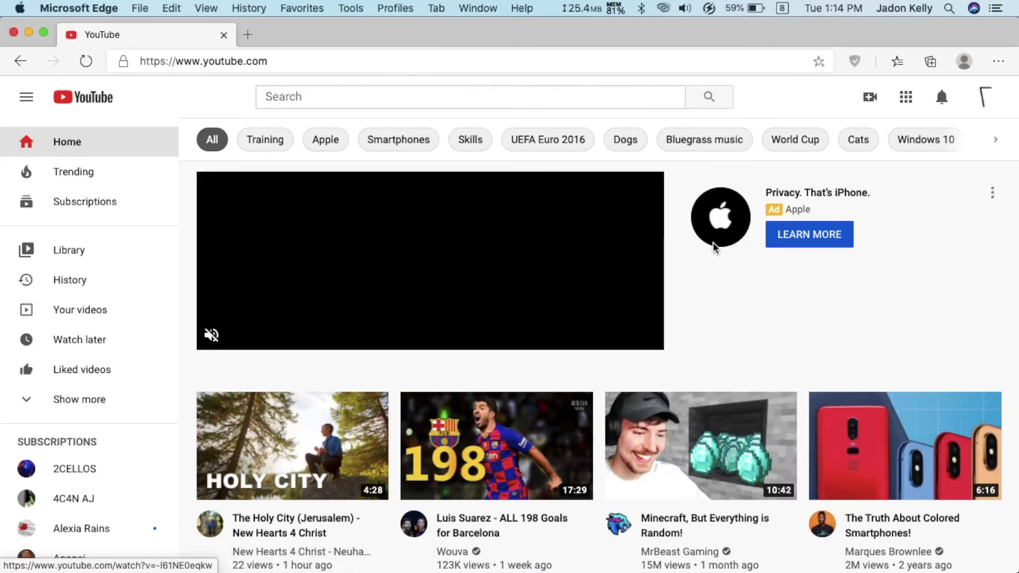
click(455, 98)
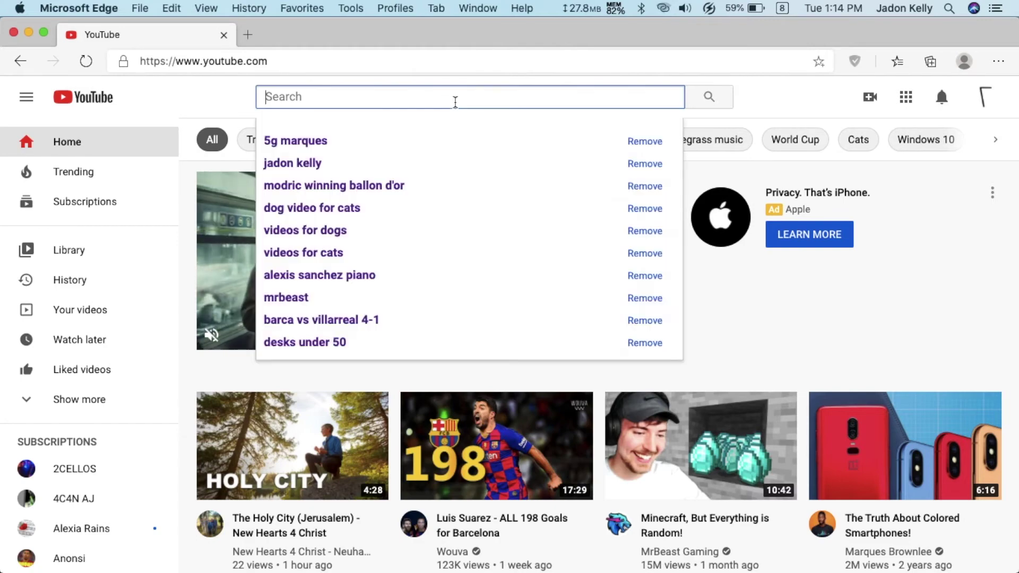
click(444, 141)
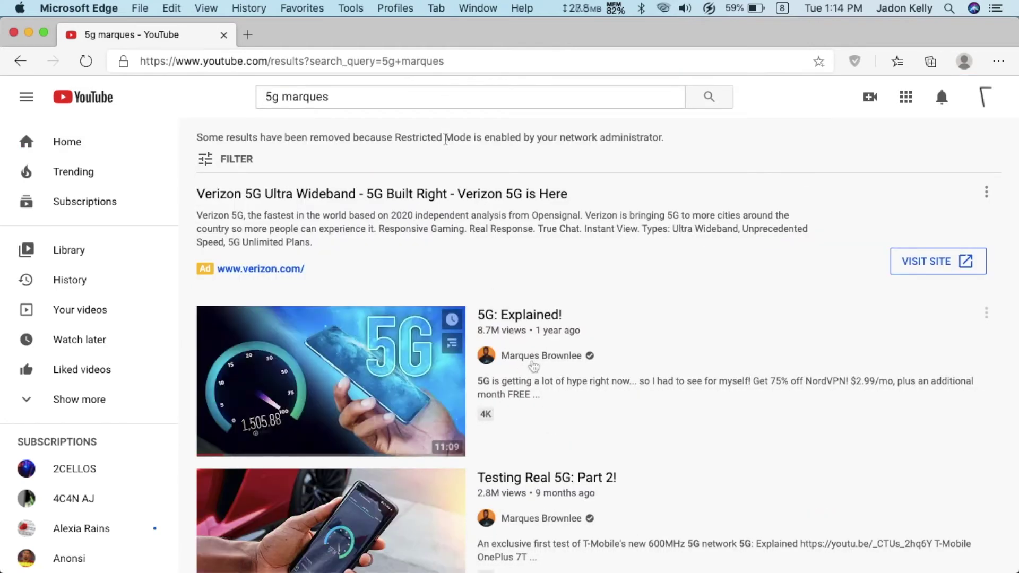
Open 5G: Explained!, pause it at 0:08, and spot the sponsored ad in Up next.
click(527, 318)
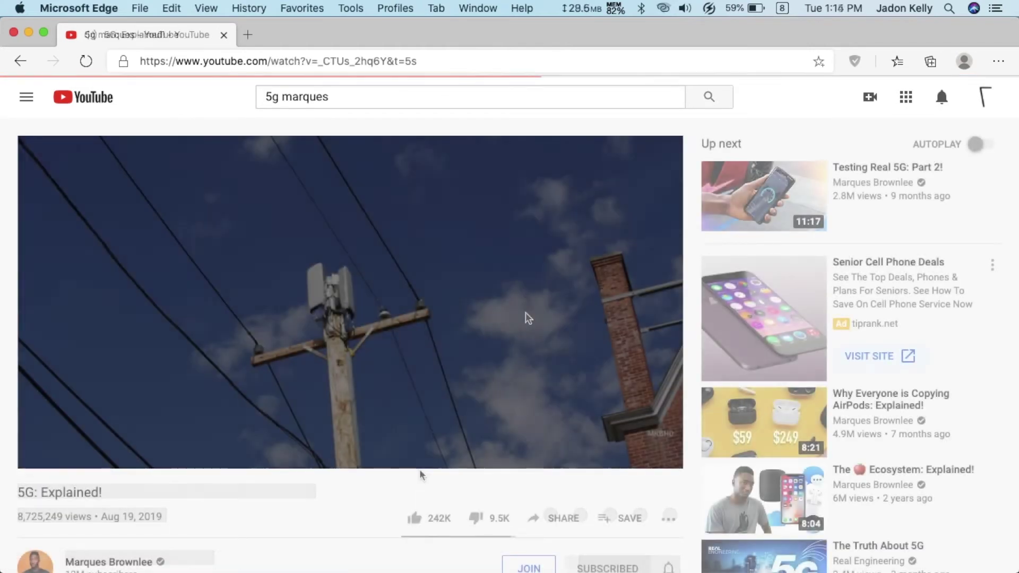
scroll(415, 446, down, 1)
click(664, 195)
scroll(667, 196, up, 1)
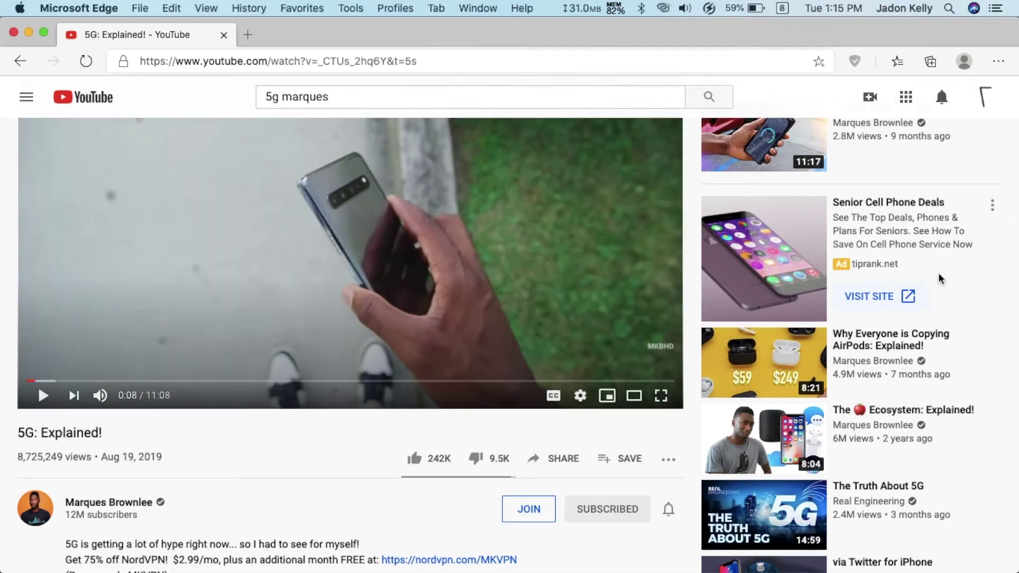
scroll(940, 278, up, 2)
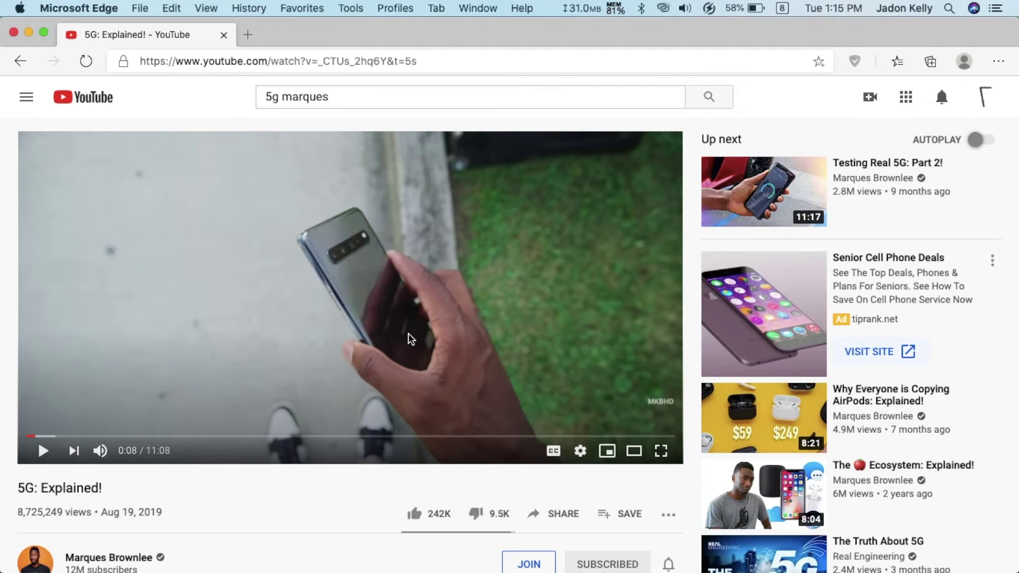
Replace the YouTube tab with a new tab and run a Bing search for 'tech'.
click(247, 34)
click(226, 40)
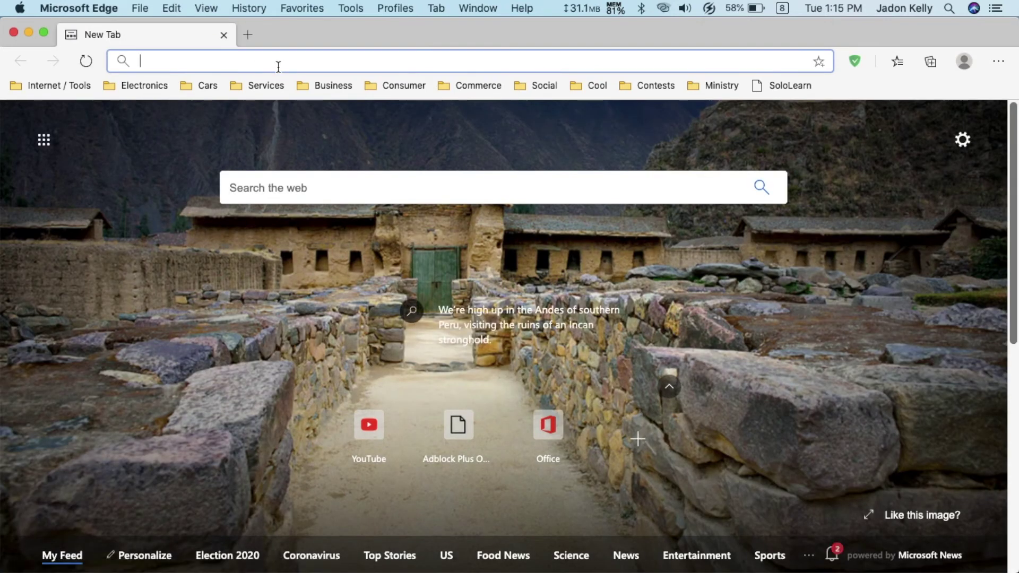
text(tech)
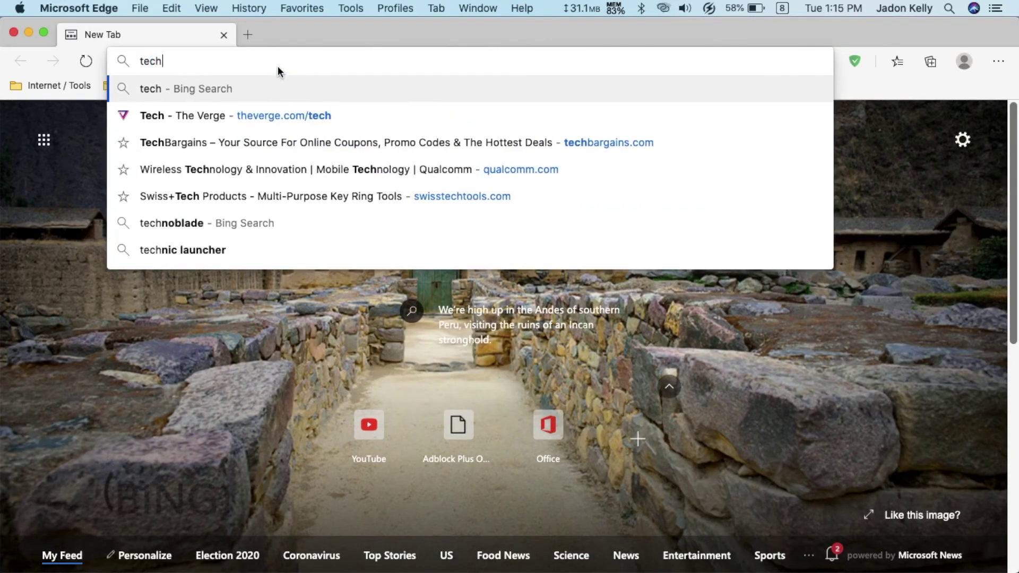
key(Return)
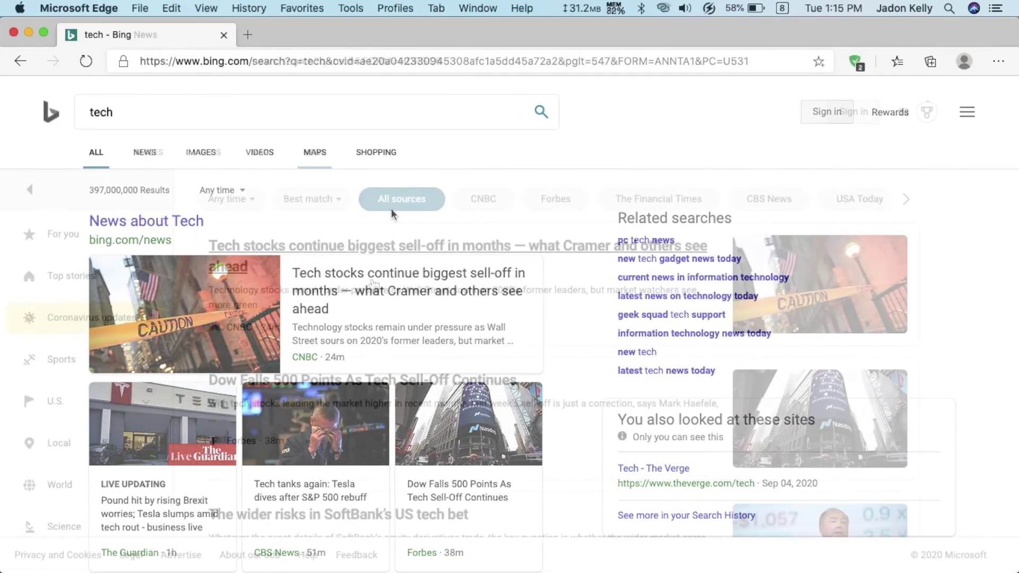
Open the CNBC tech stocks sell-off article, close its mini video player, and read through it.
click(390, 270)
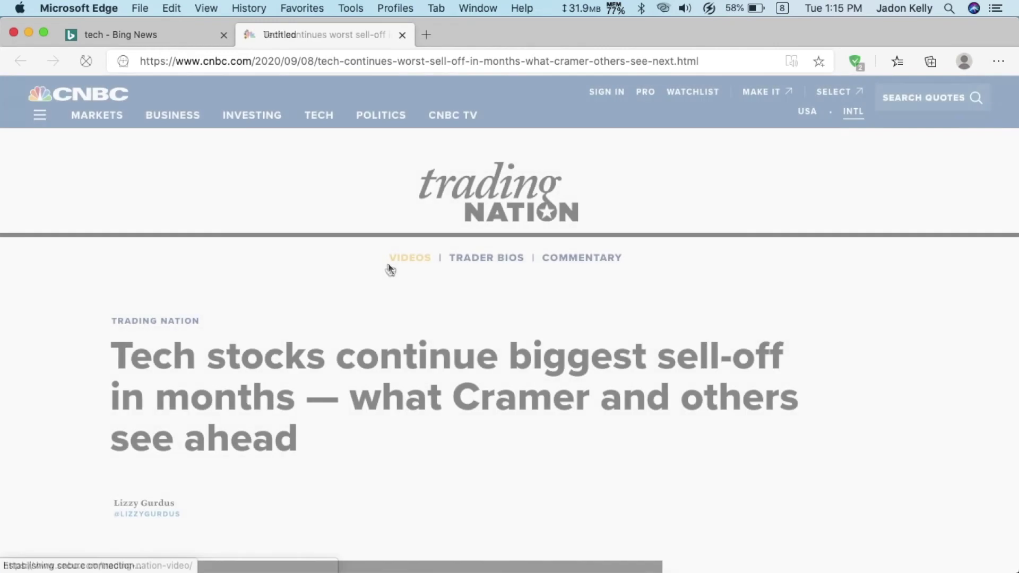
scroll(389, 264, down, 5)
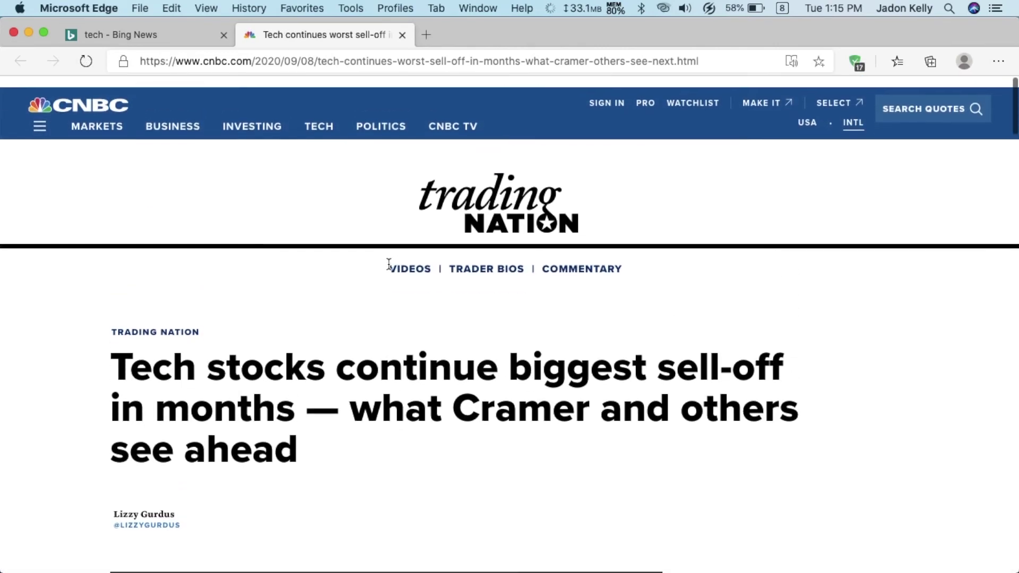
scroll(389, 260, down, 10)
scroll(390, 257, down, 15)
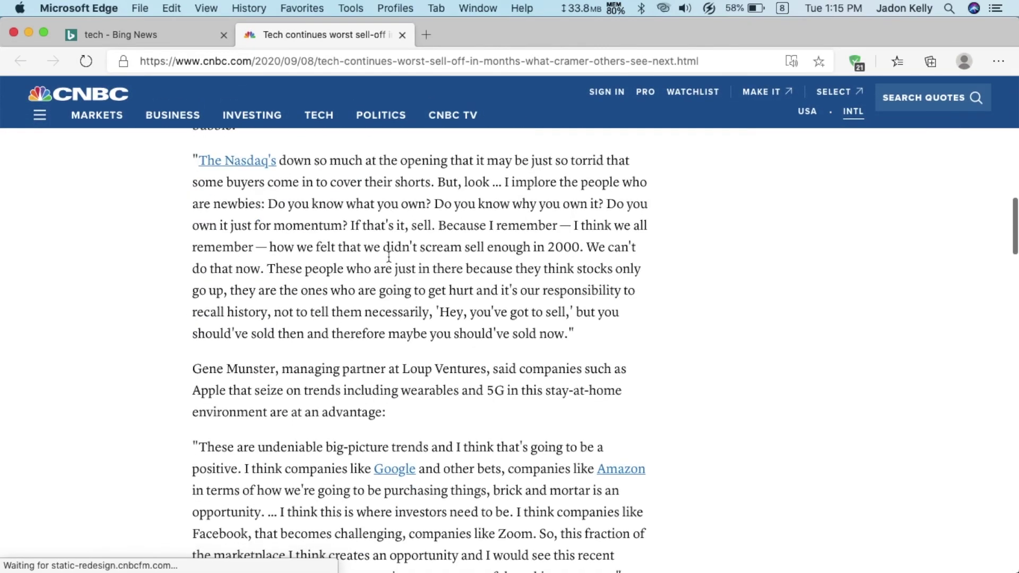
scroll(388, 252, up, 20)
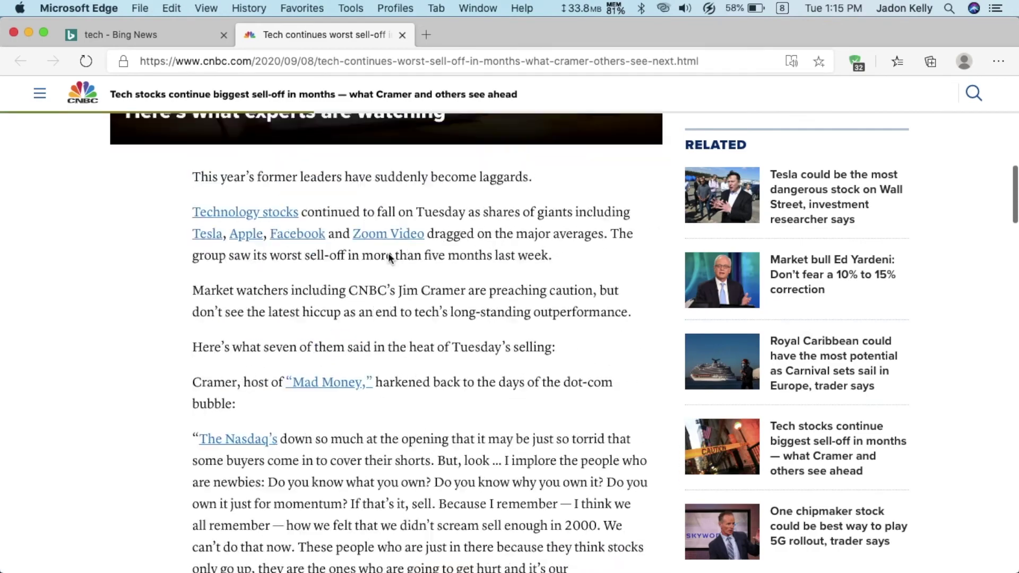
scroll(658, 304, down, 5)
scroll(658, 300, down, 15)
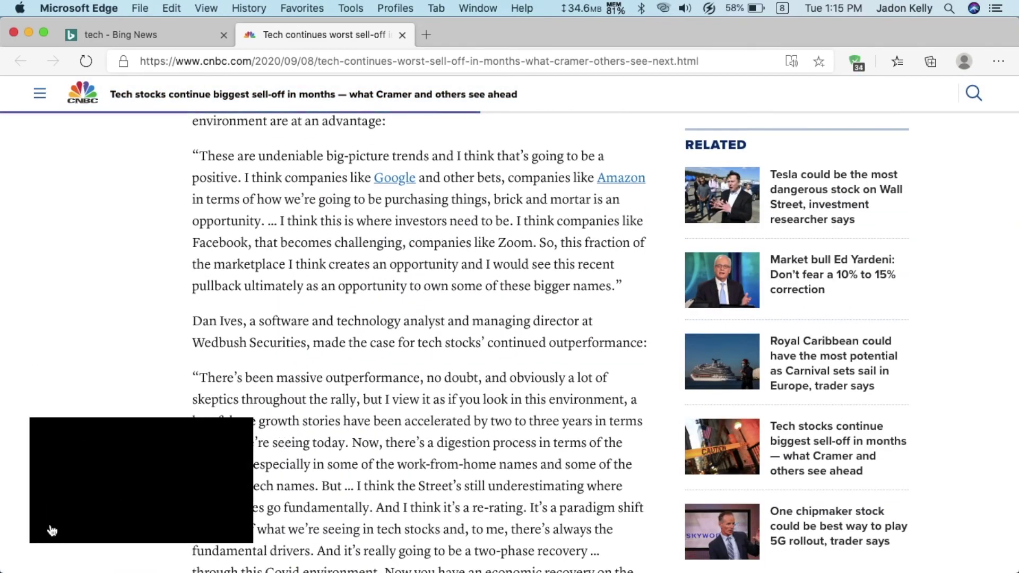
scroll(109, 487, down, 15)
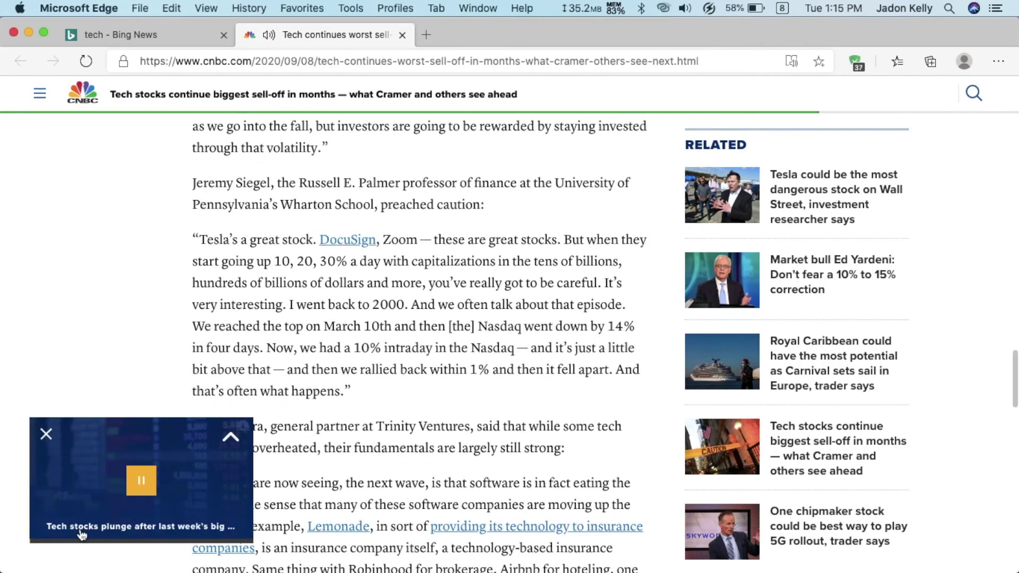
click(46, 434)
scroll(392, 466, down, 10)
scroll(393, 472, down, 3)
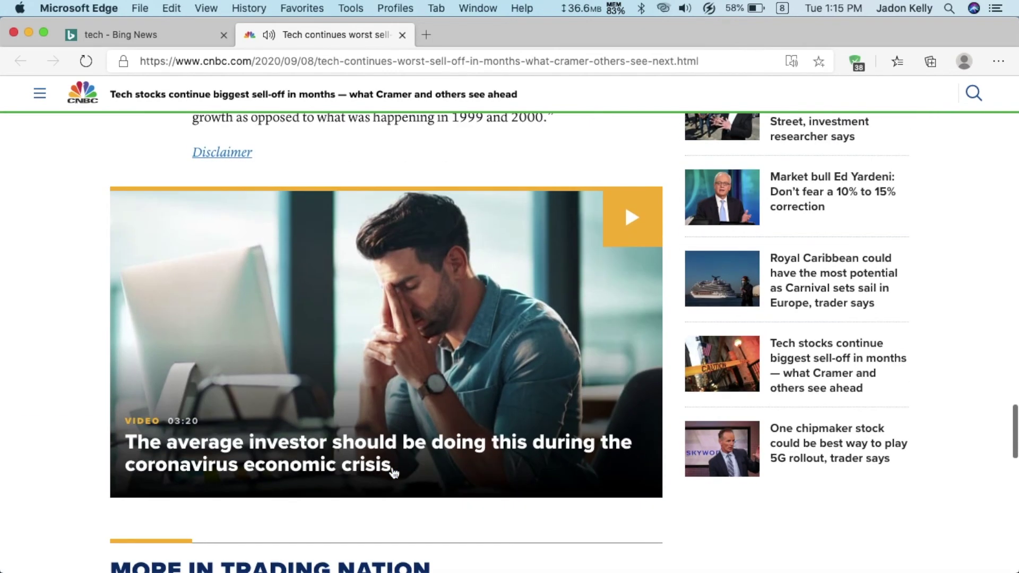
scroll(393, 472, down, 15)
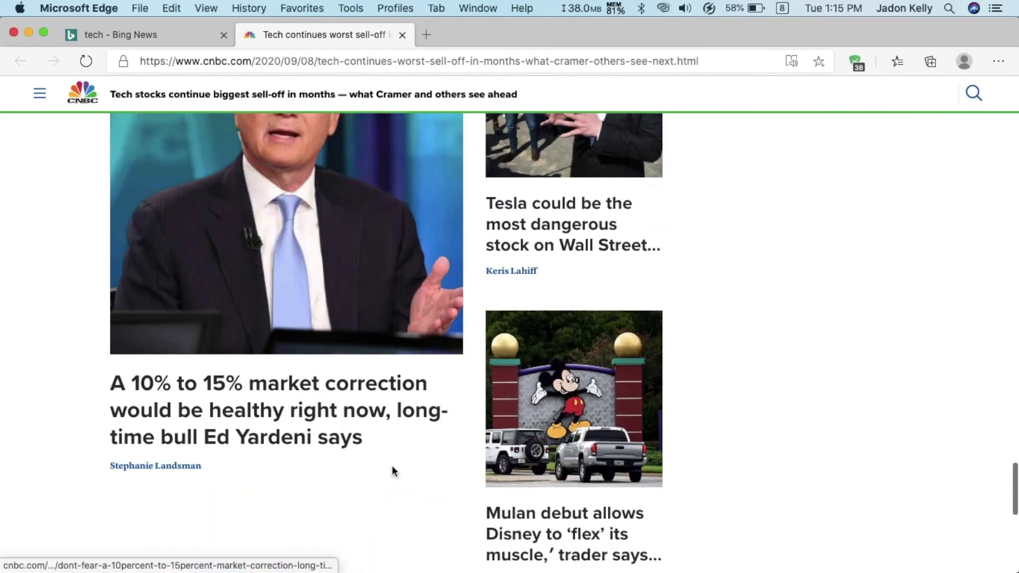
scroll(392, 467, down, 5)
scroll(392, 467, up, 20)
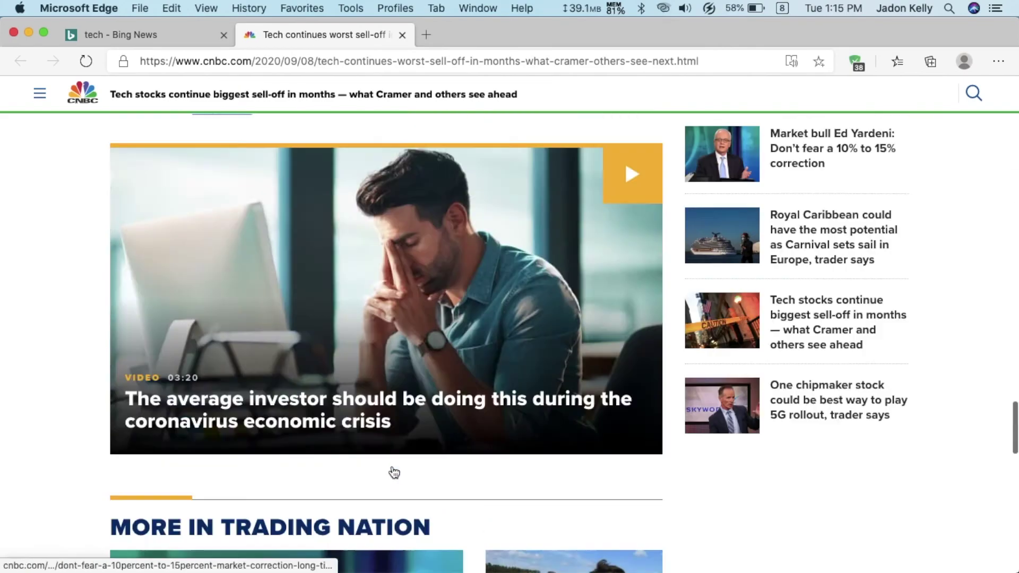
scroll(392, 465, up, 10)
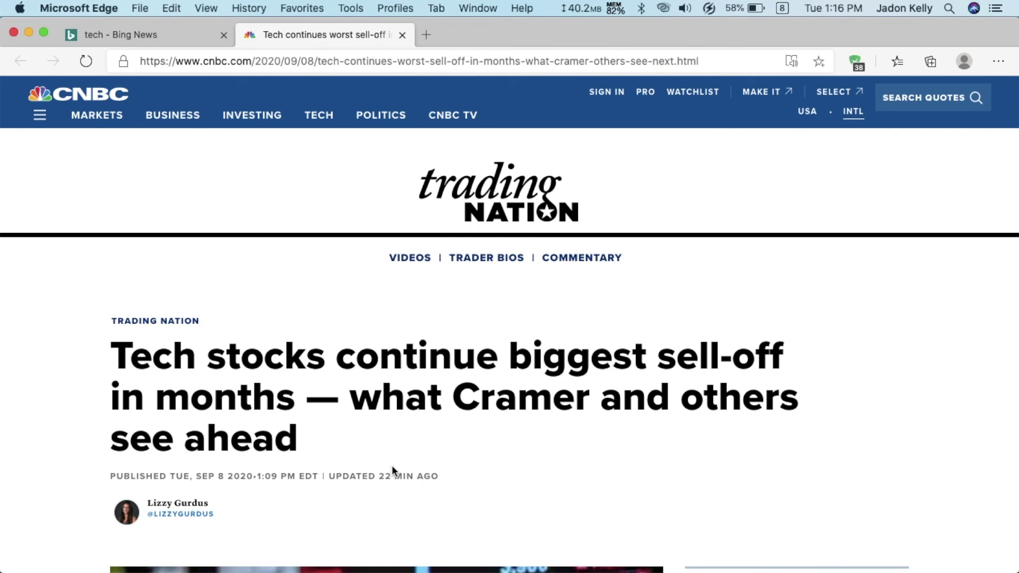